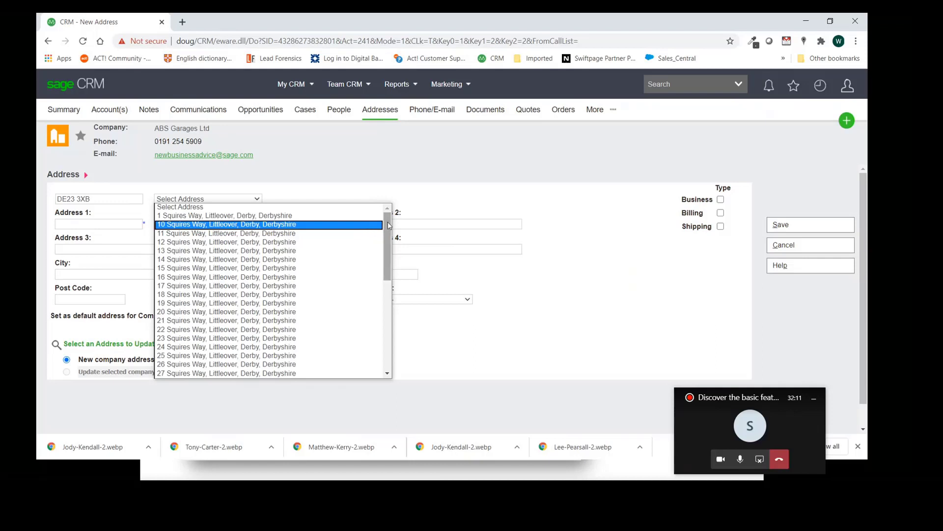
Fill in the company's new address from the postcode lookup results and save it
scroll(376, 260, "down", 4)
left_click(257, 238)
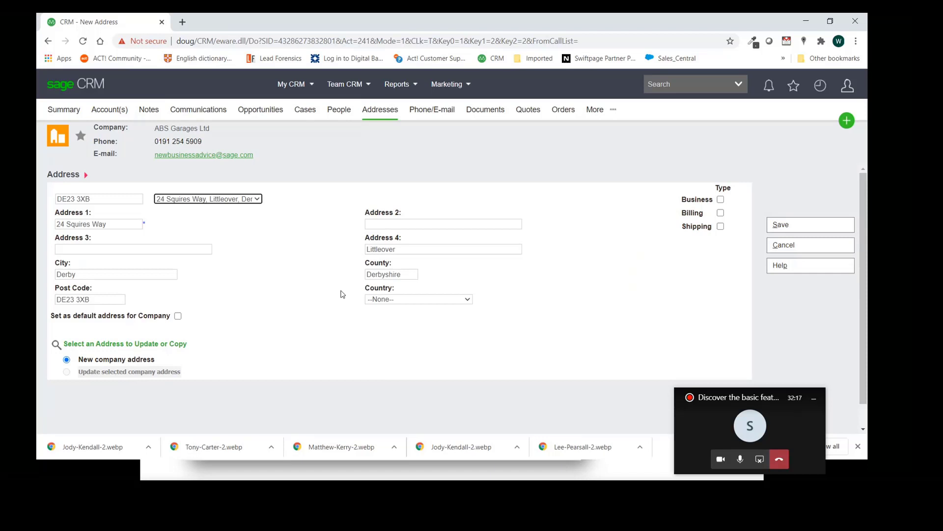
left_click(779, 227)
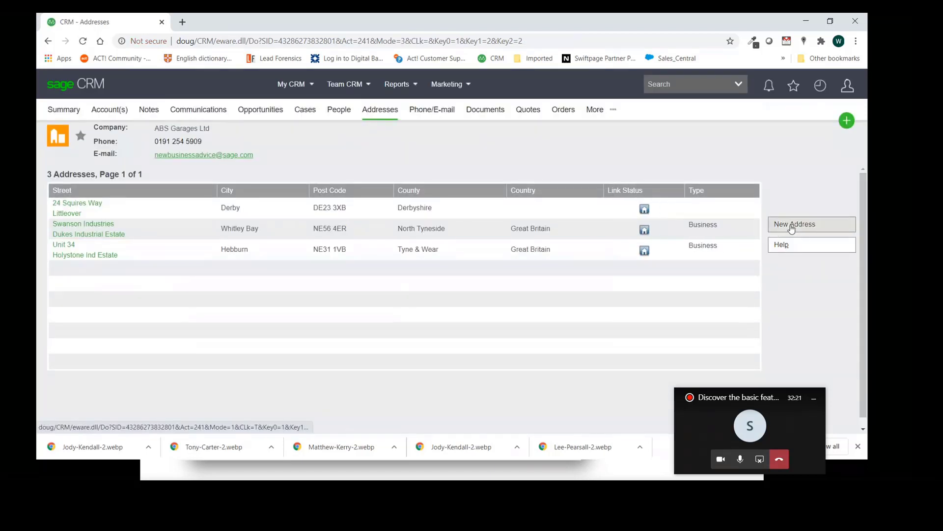
Create another company address by looking up a second postcode and choosing the Page Kirk entry, and save it
left_click(792, 226)
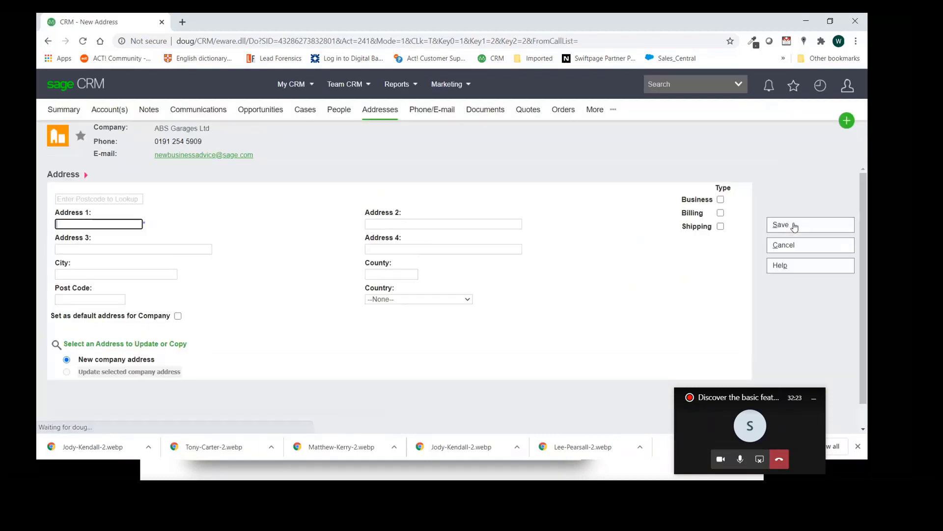
left_click(106, 199)
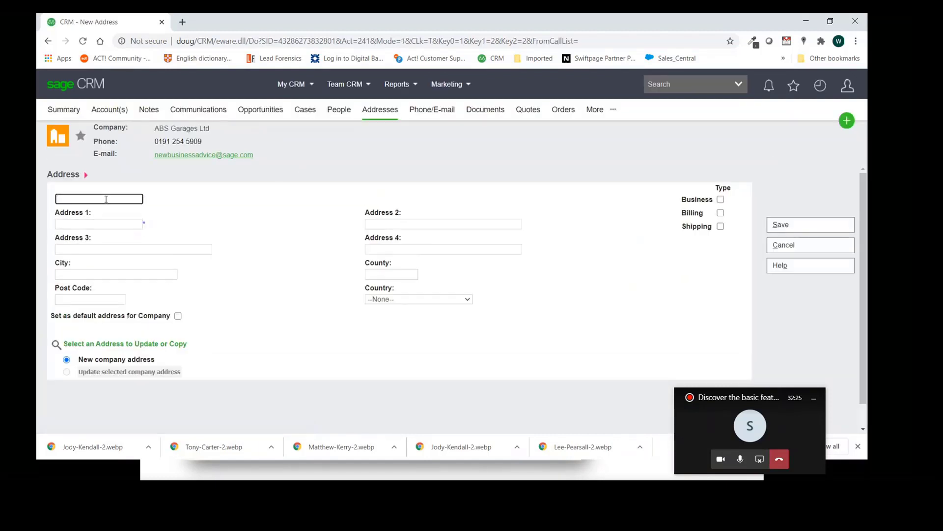
type("NG7 TLB")
key("Tab")
left_click(212, 199)
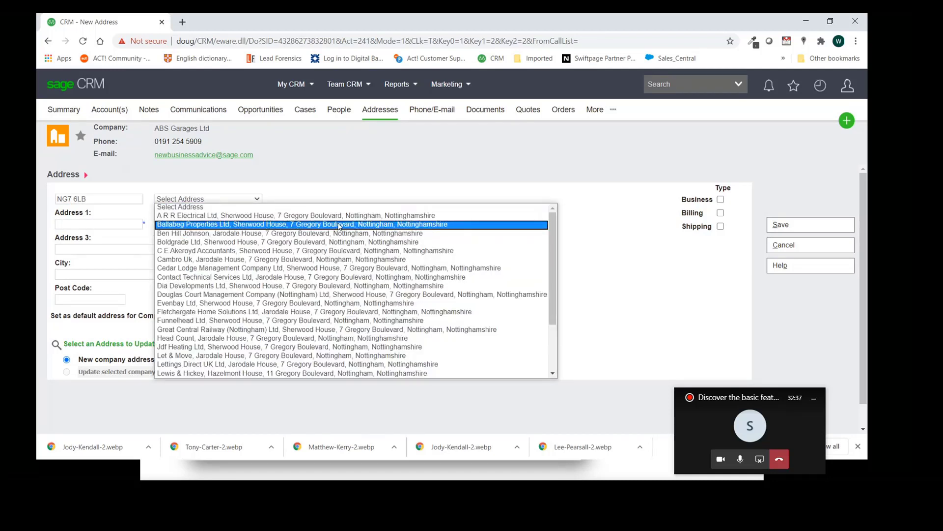
scroll(553, 248, "down", 3)
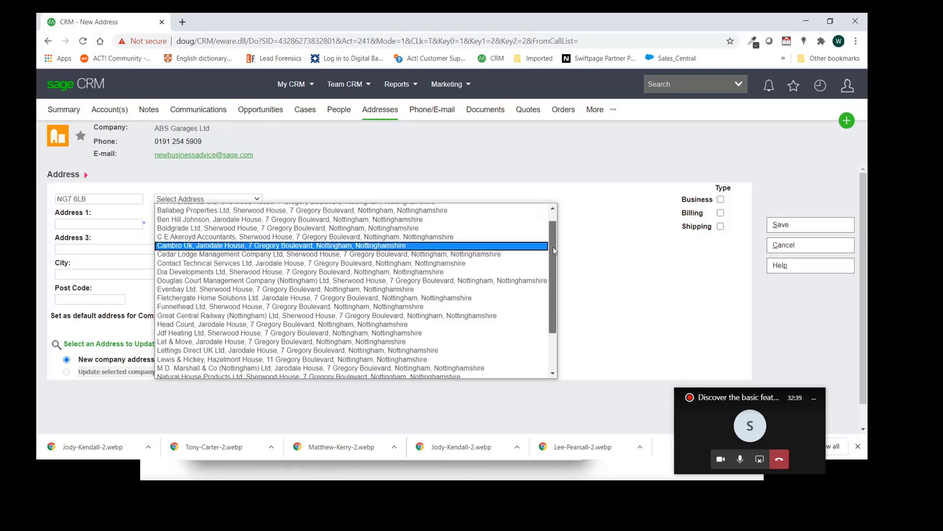
left_click_drag(553, 246, 554, 291)
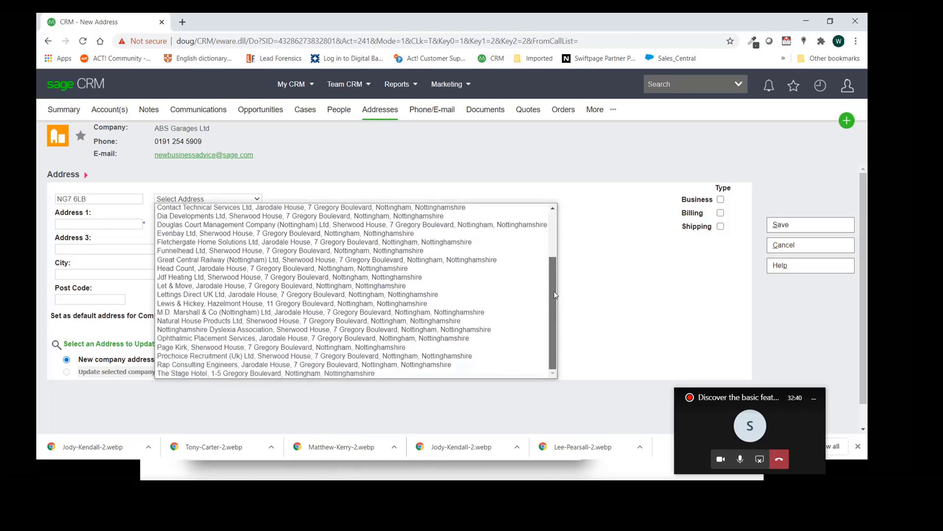
left_click(192, 348)
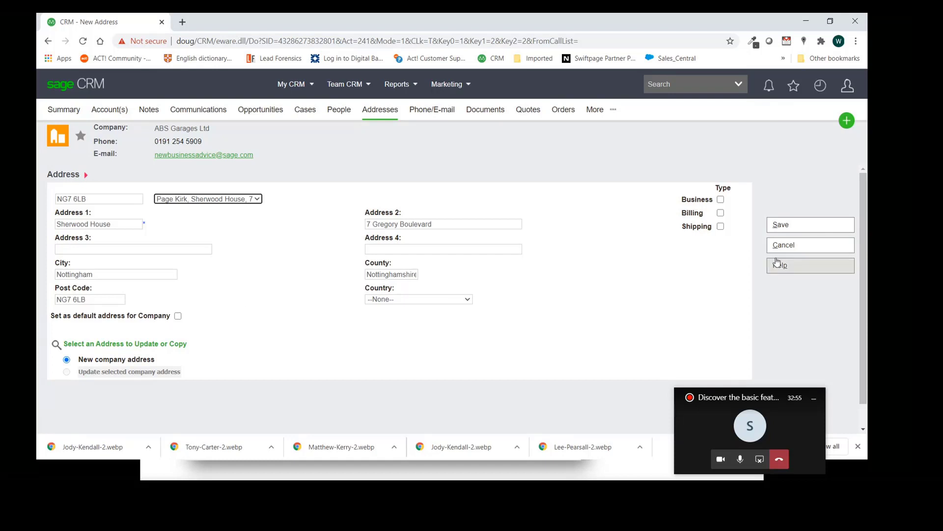
left_click(786, 224)
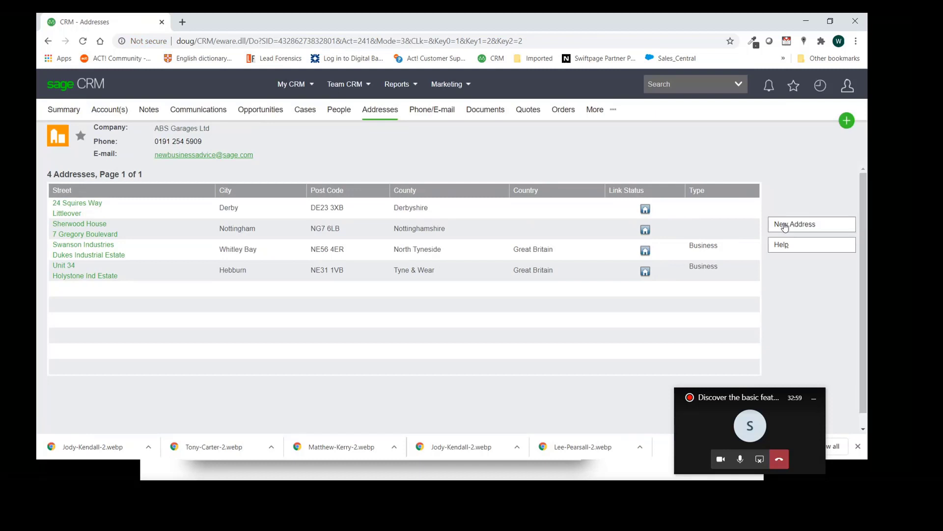
key("alt+Tab")
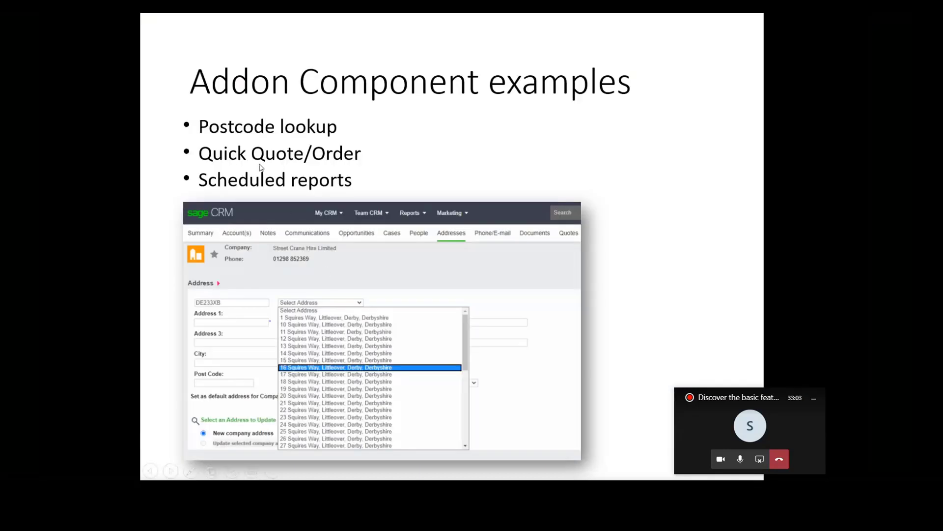
key("alt+Tab")
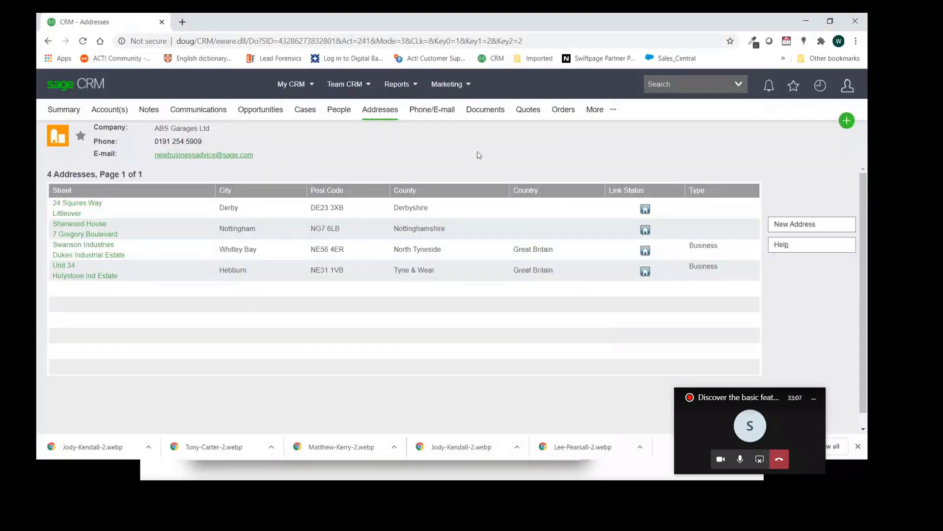
Create a new standard quote for ABS Garages Ltd, keeping the default quote details
left_click(846, 122)
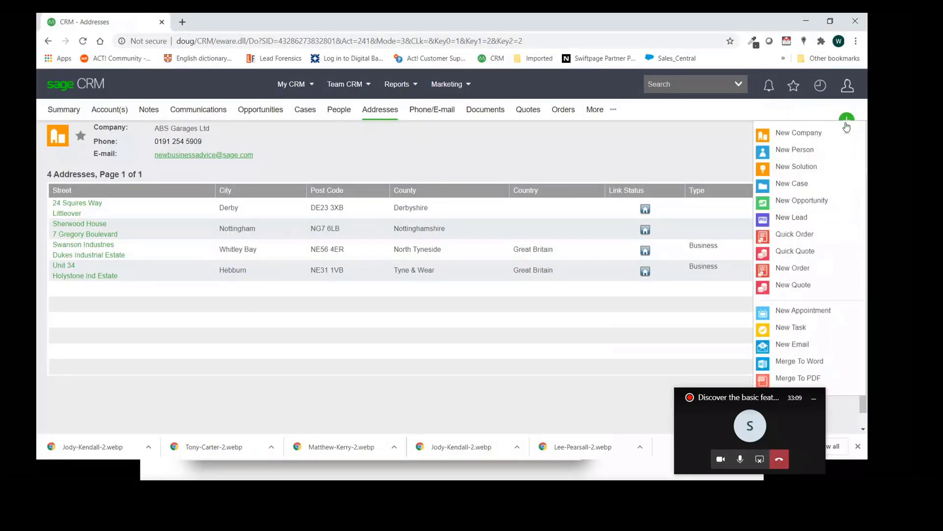
left_click(793, 288)
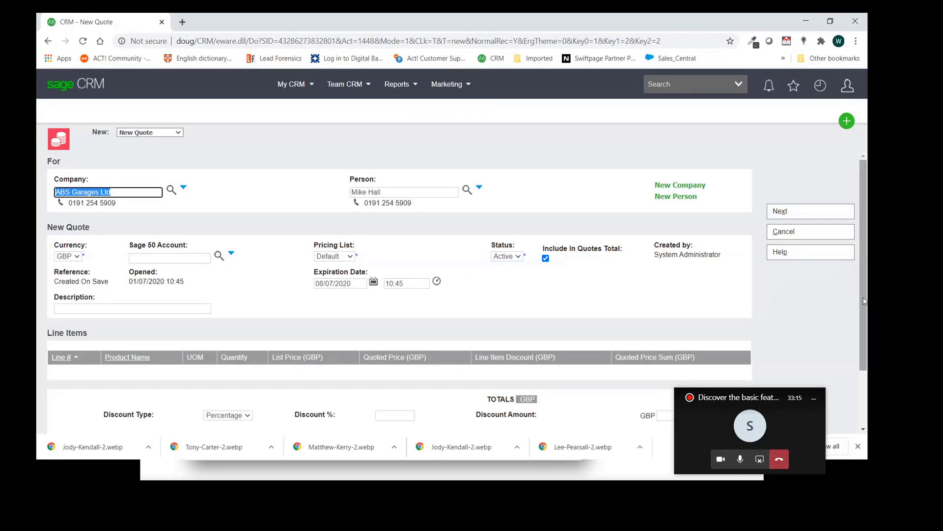
scroll(864, 301, "down", 1)
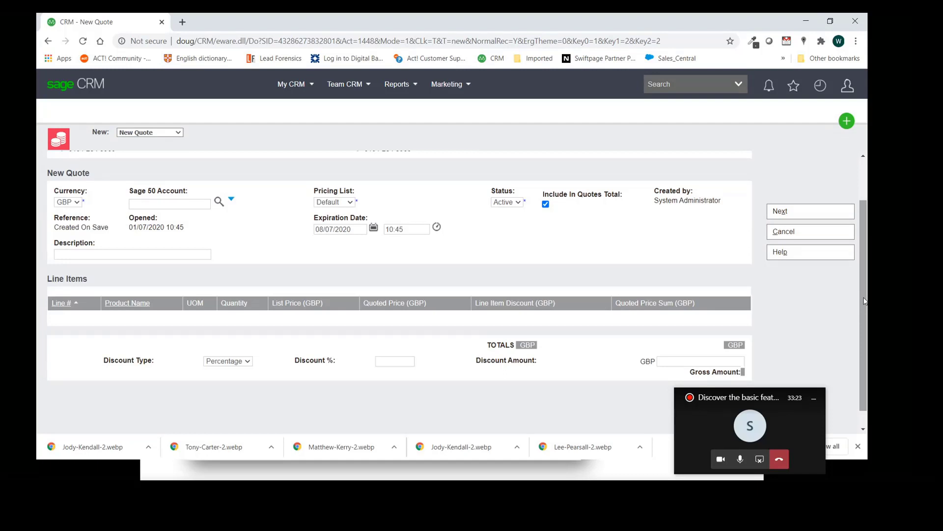
scroll(865, 298, "up", 1)
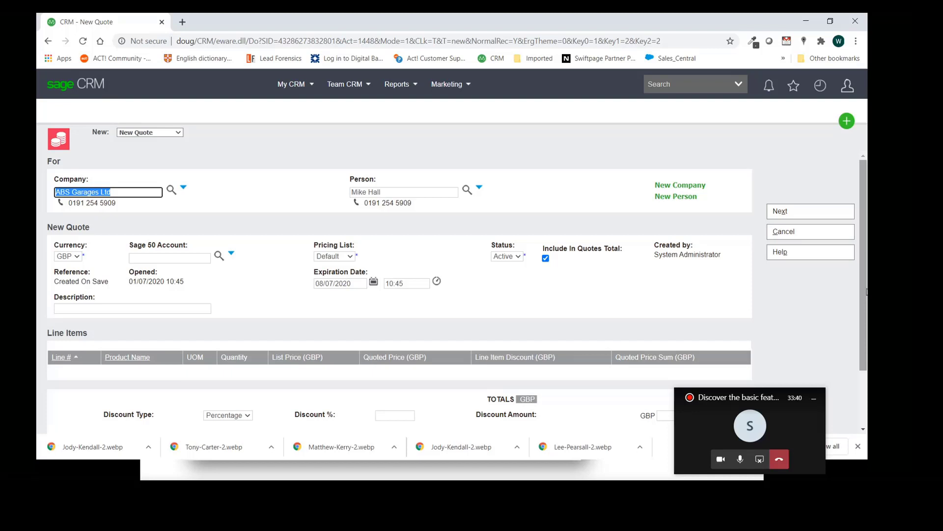
left_click(785, 211)
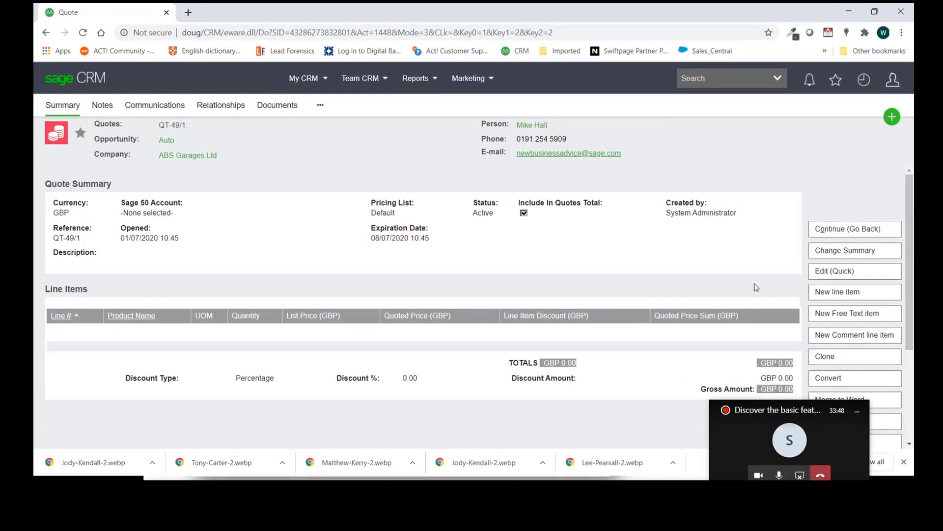
Add a quote line item for one 10gb Hard Drive found through the product search, and save it to start another
left_click(838, 291)
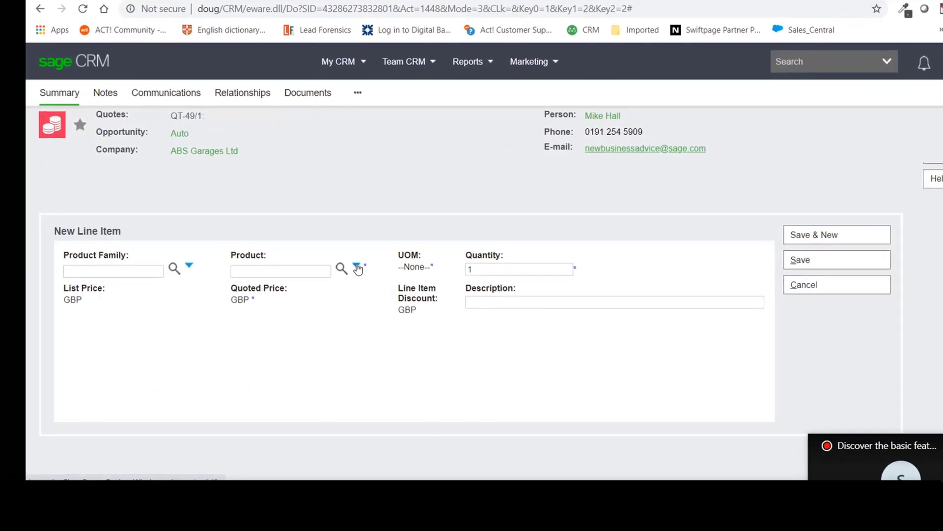
left_click(358, 269)
left_click(368, 288)
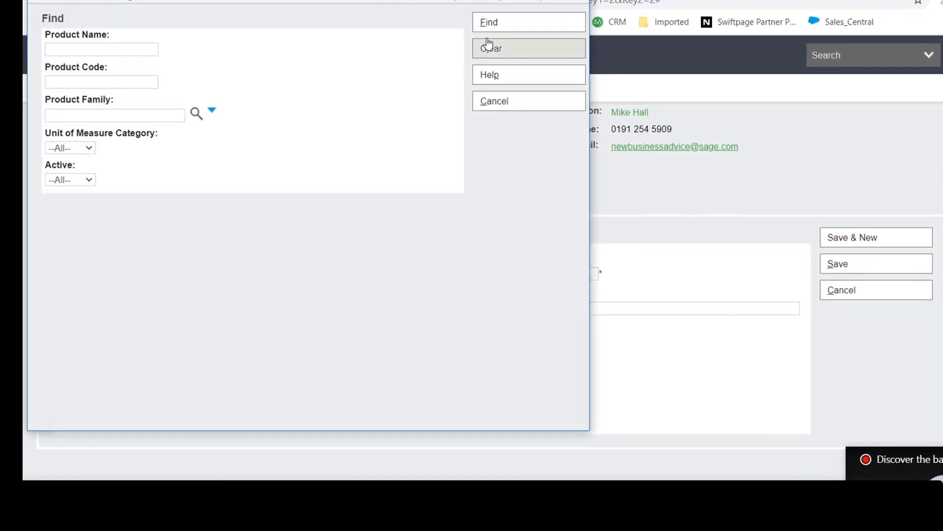
left_click(480, 23)
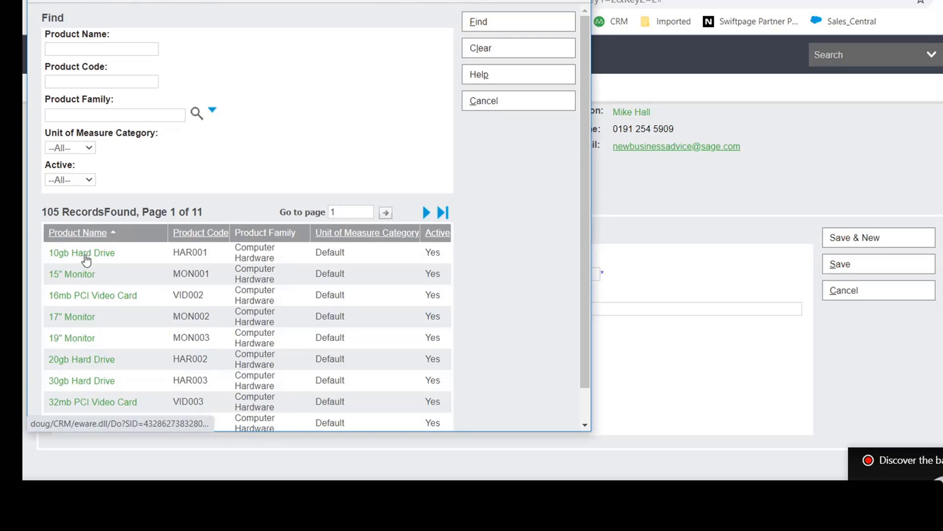
left_click(86, 259)
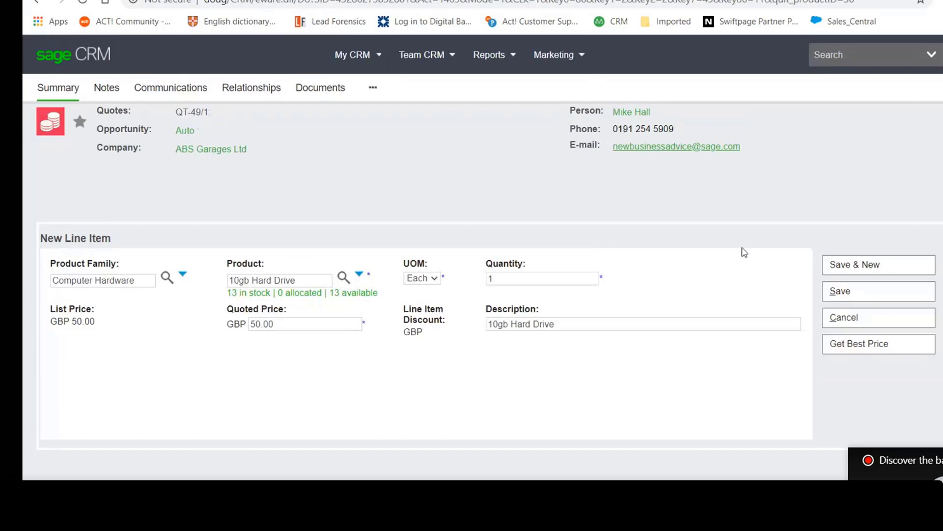
left_click(838, 268)
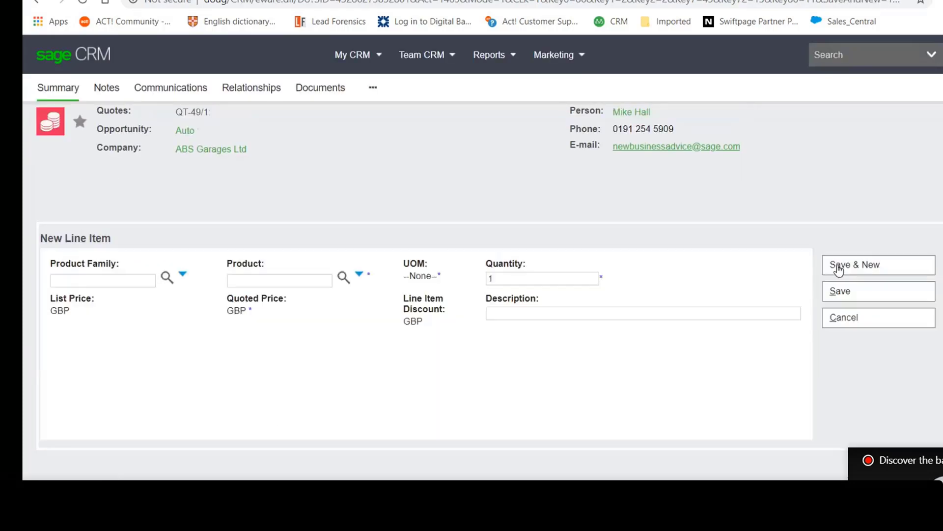
Find the 19" Monitor in the product search and save it as the quote's second line item
left_click(365, 274)
left_click(366, 295)
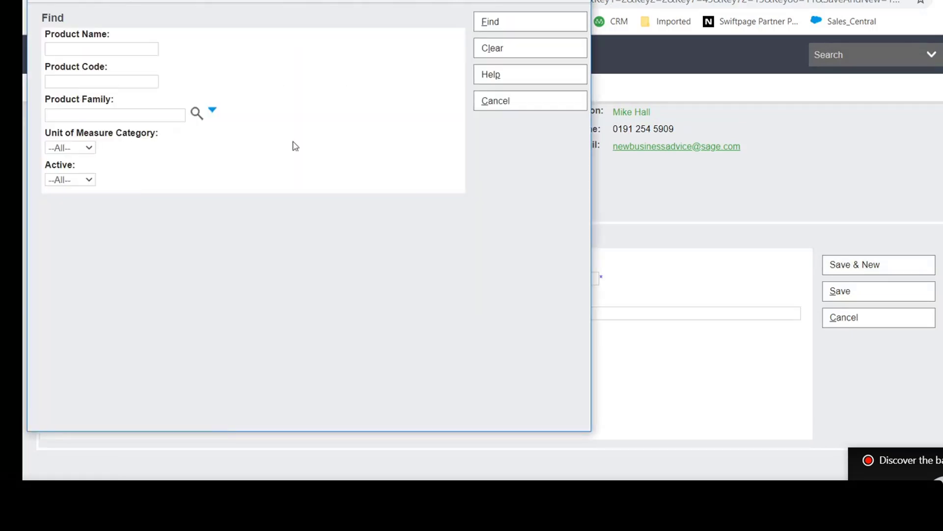
left_click(502, 26)
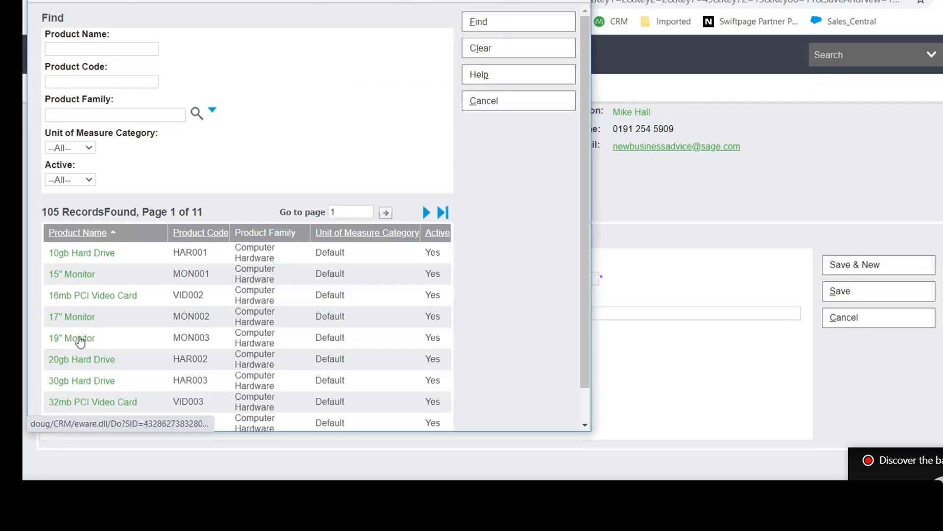
left_click(80, 338)
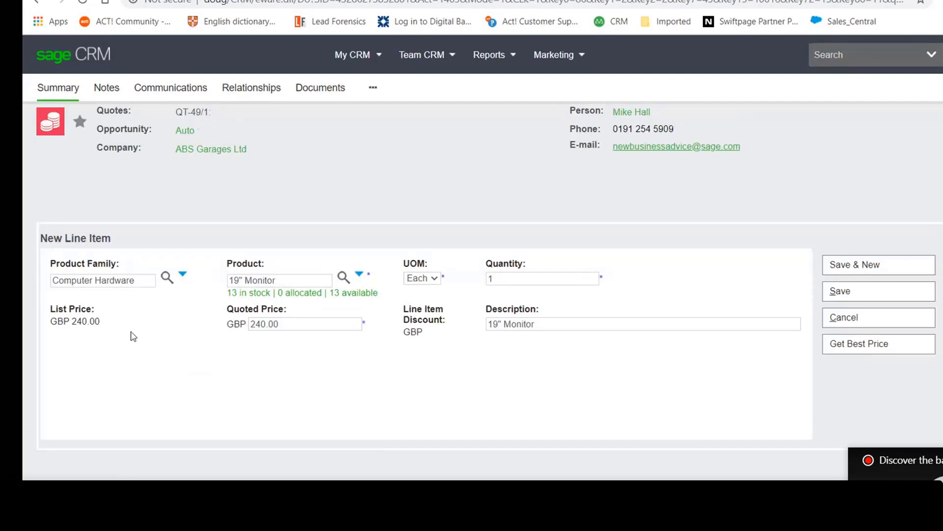
left_click(840, 292)
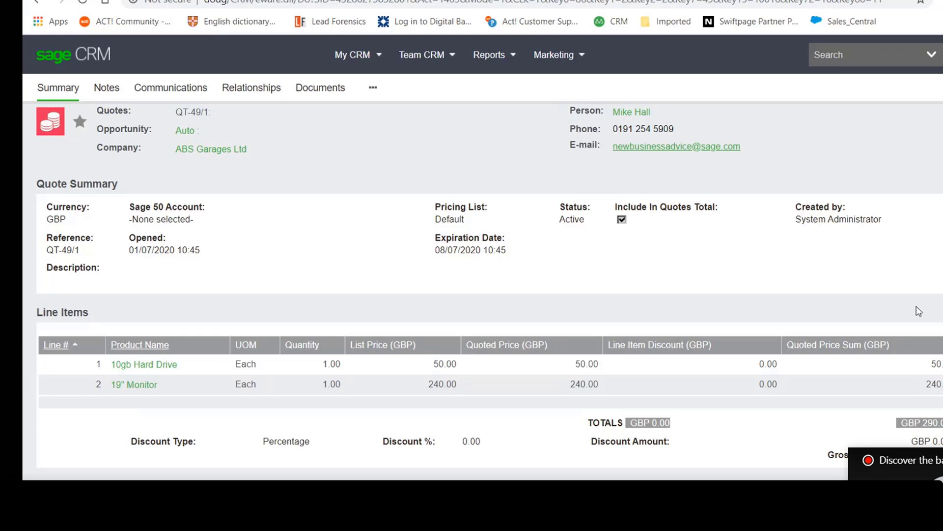
Open the quote for quick editing and add a line for product HAR001, the 10gb Hard Drive
left_click(934, 277)
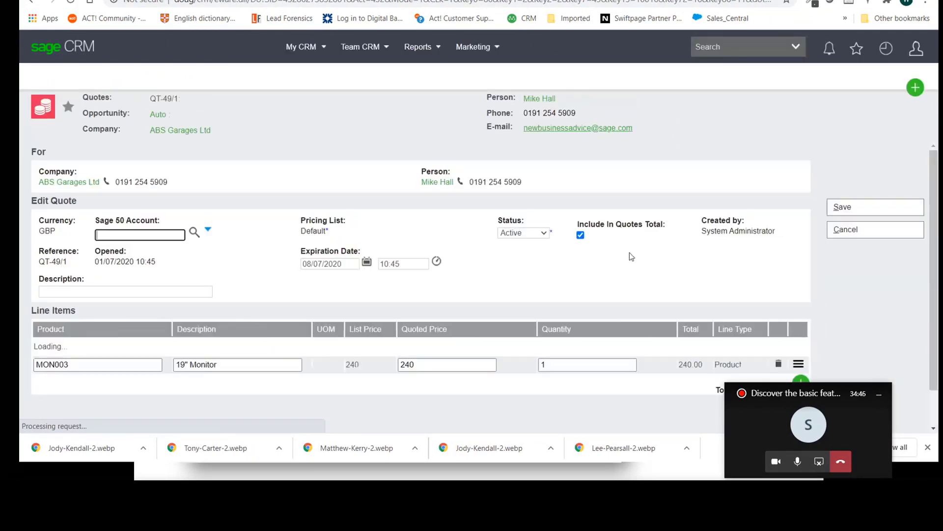
scroll(697, 354, "down", 1)
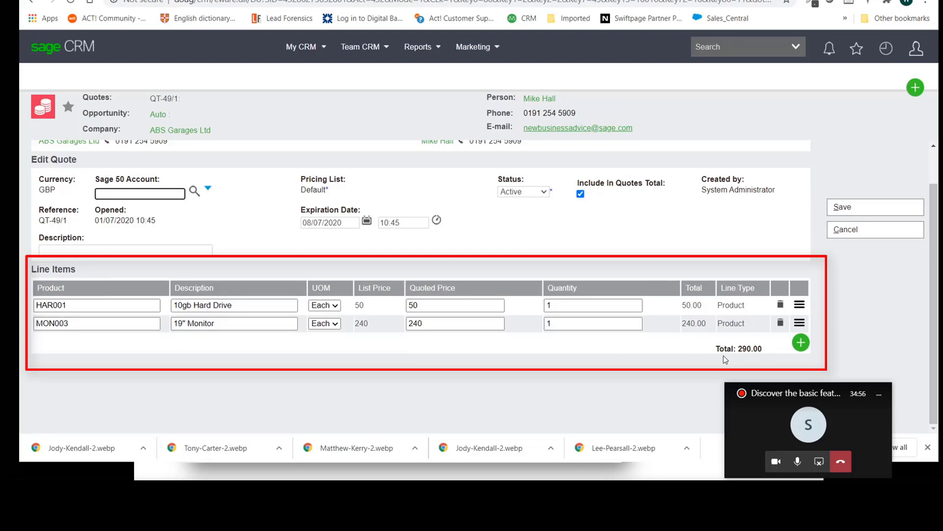
left_click(802, 343)
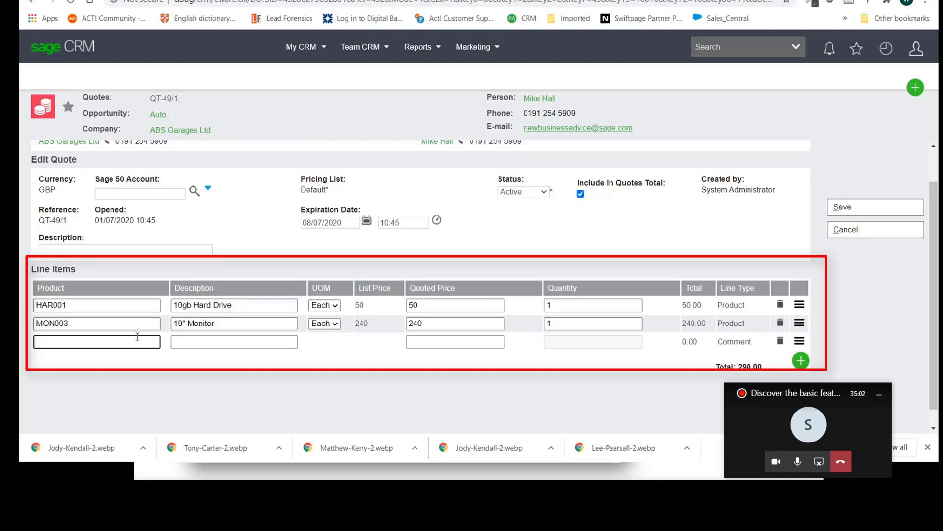
type("ha")
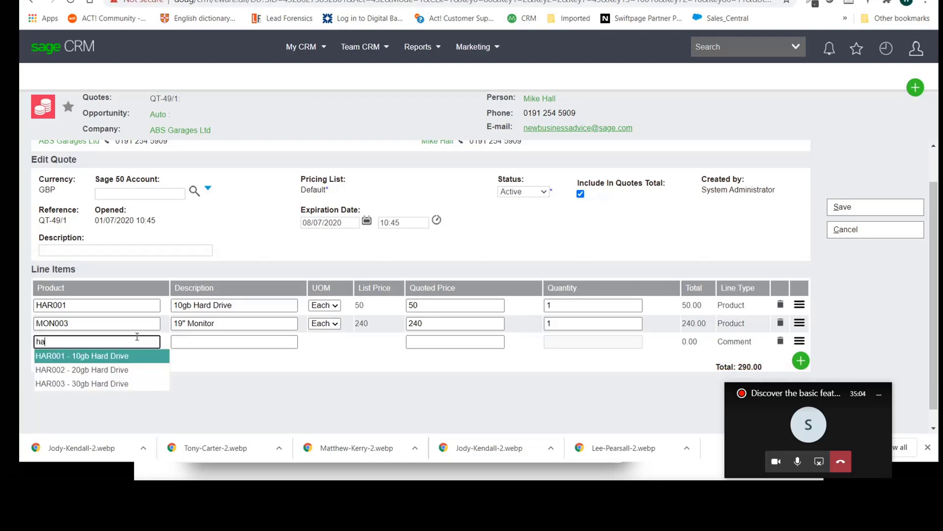
left_click(120, 356)
Add a line for product MON003, the 19" Monitor, and set its quoted price to 230
left_click(801, 361)
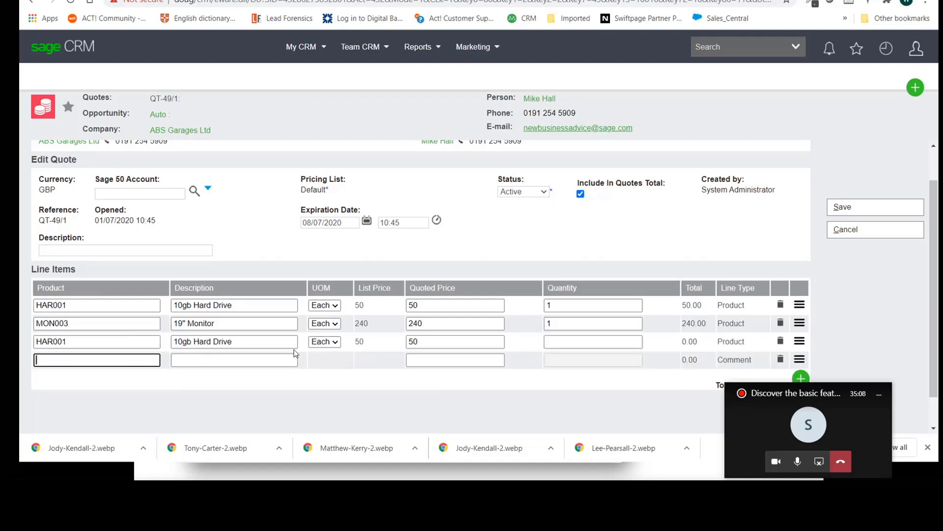
type("MO")
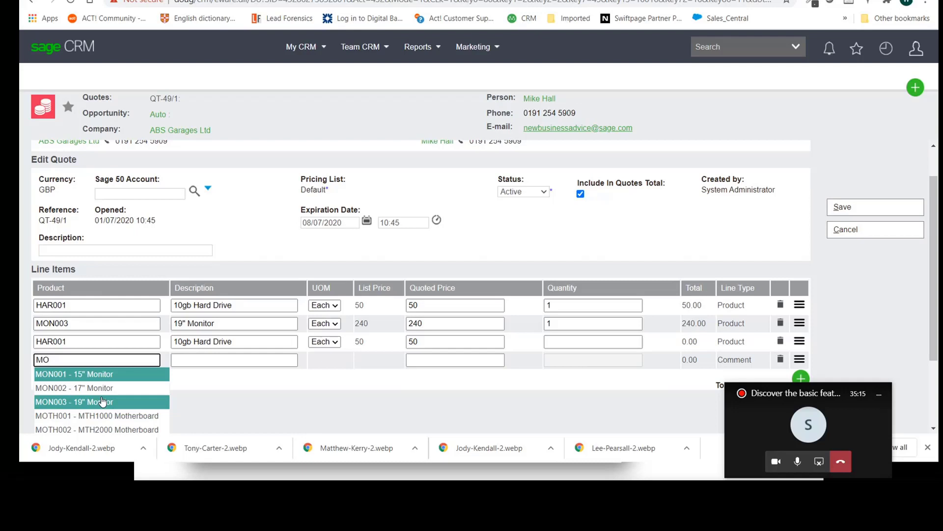
left_click(103, 400)
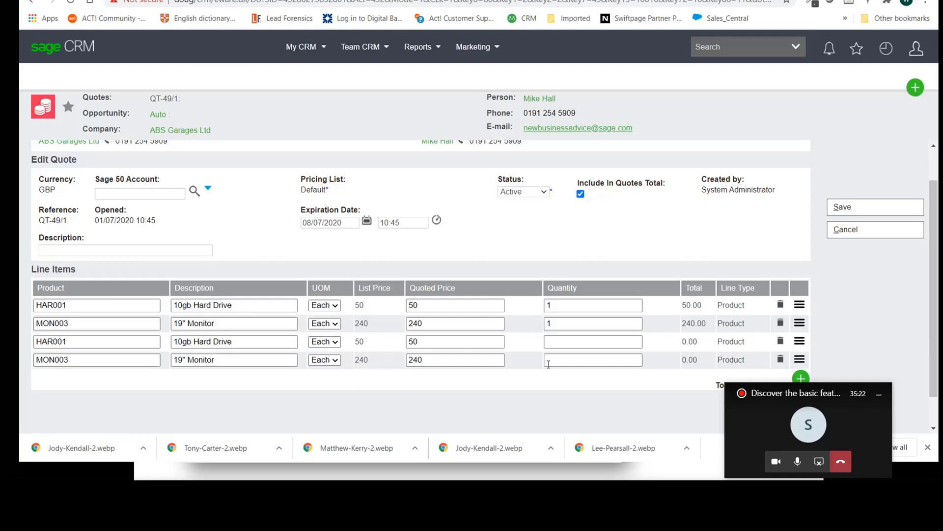
double_click(473, 365)
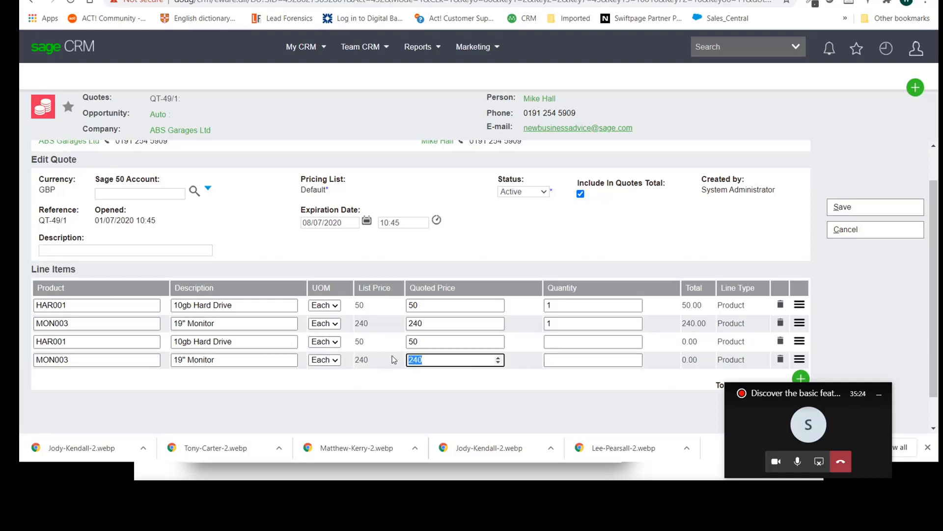
type("230")
Set the quantity to 3 on both newly added hard drive and monitor lines
left_click(556, 343)
type("3")
left_click(556, 359)
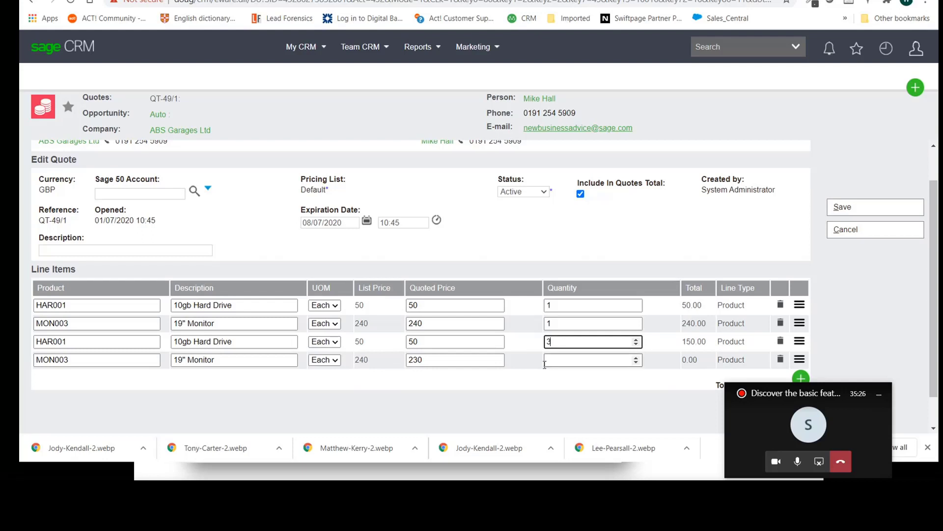
type("3")
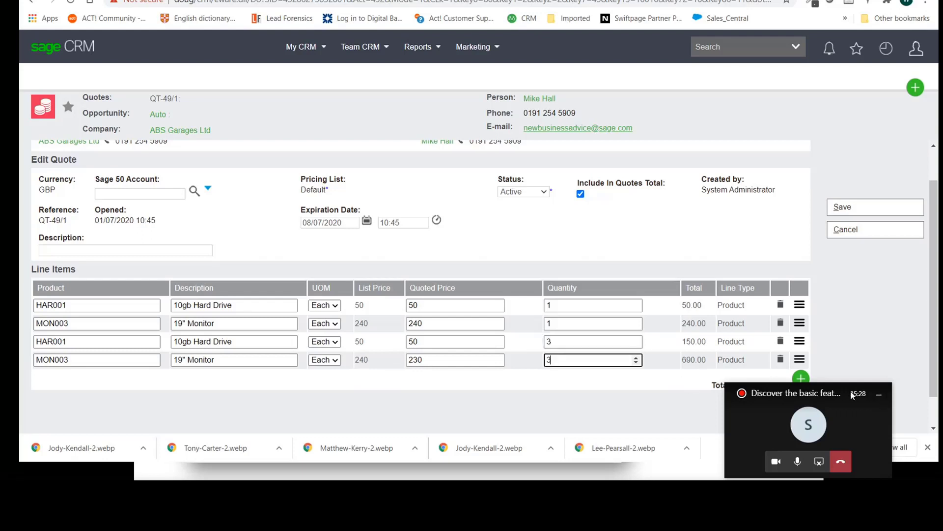
Add a line to the quote with product text "Some Stuff" and description "Stuff lkfkklklk"
left_click_drag(852, 396, 921, 438)
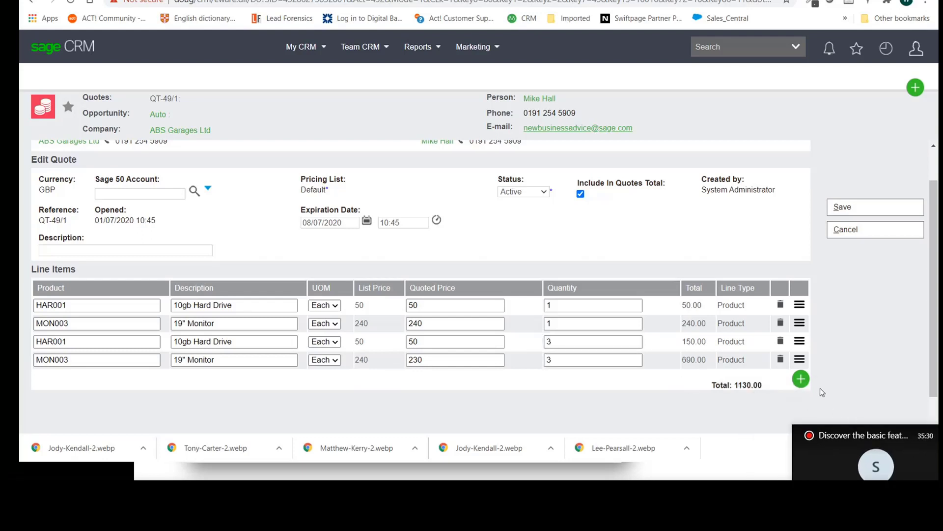
scroll(821, 388, "down", 1)
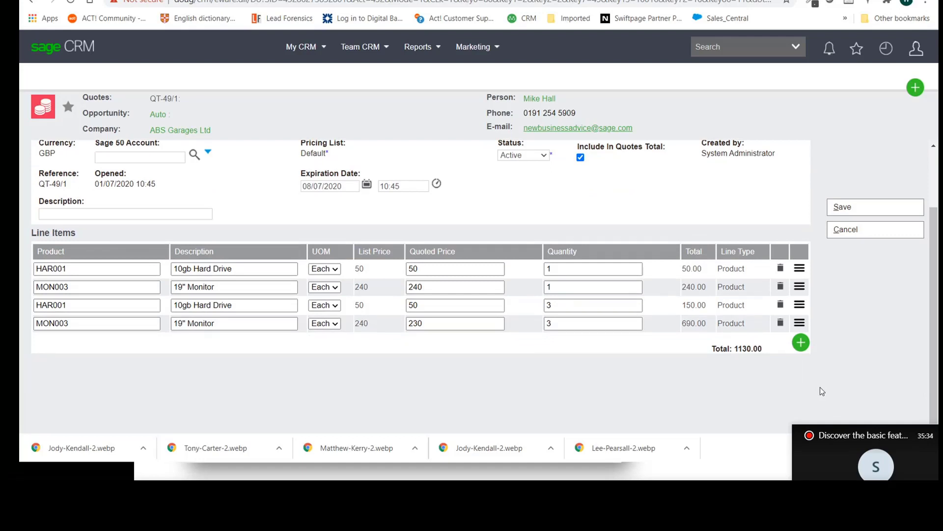
left_click(801, 342)
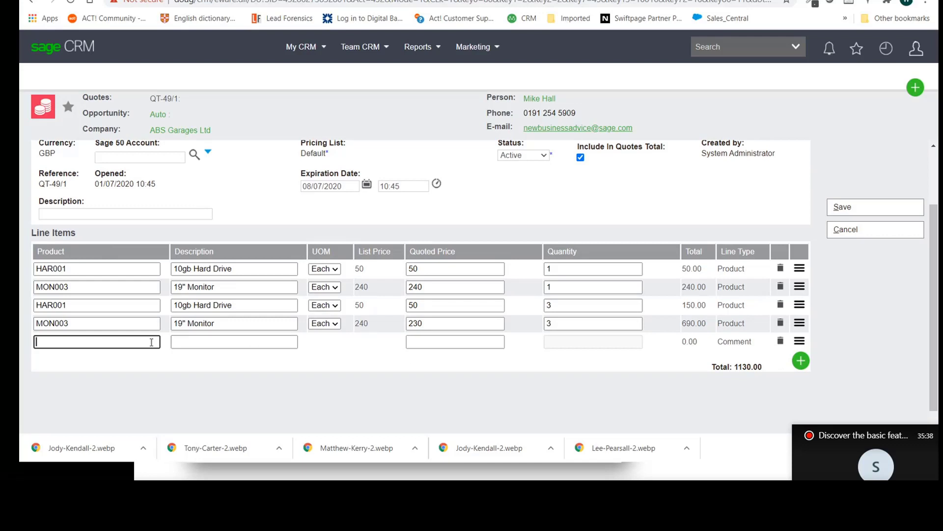
type("So")
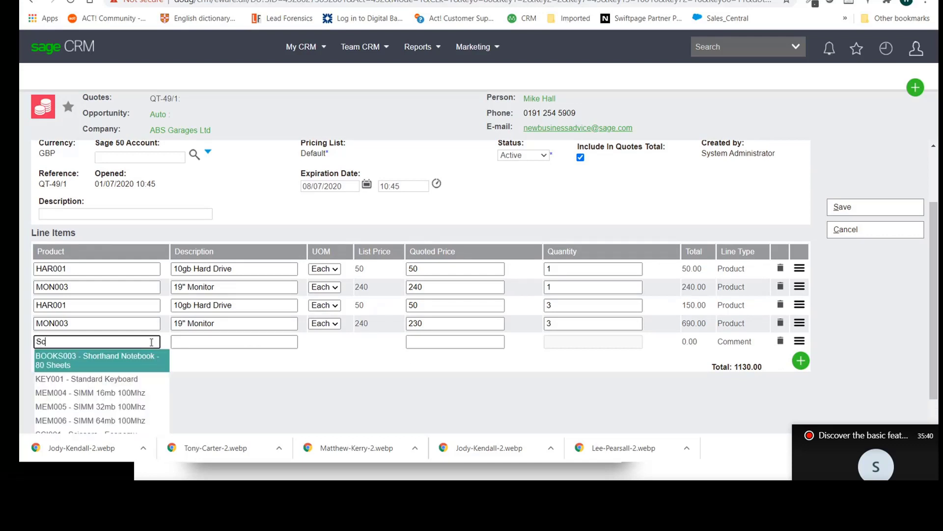
type("me St")
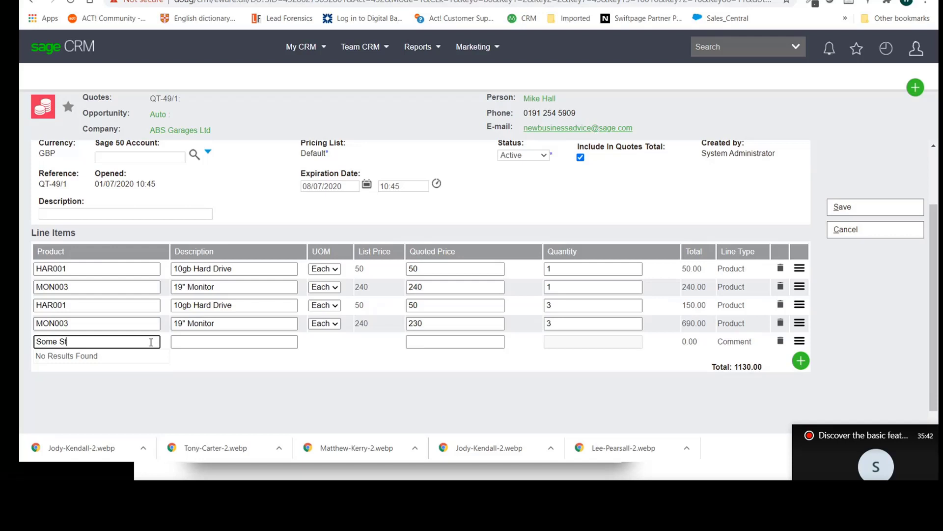
type("uff")
key("Tab")
type("S")
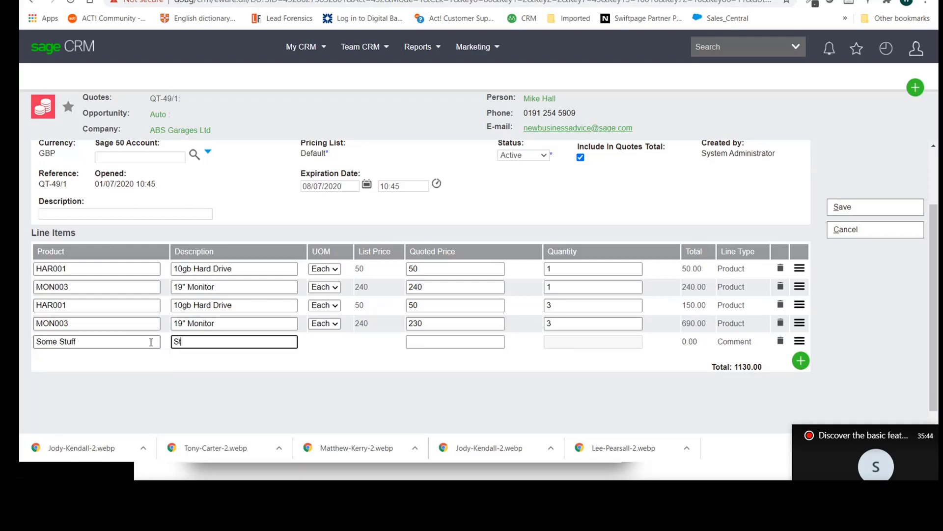
type("tuff  lkfkklk")
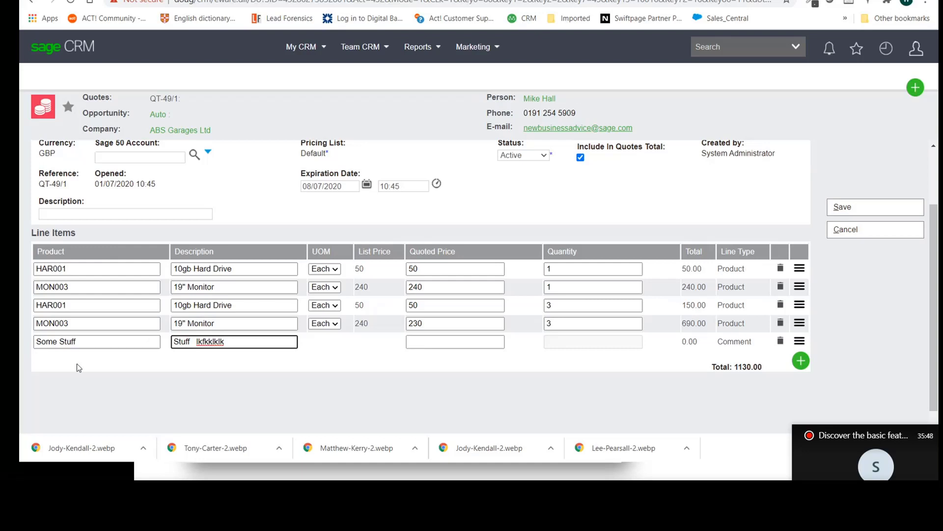
Set the quoted price of the "Some Stuff" line to 23 to make it a free-text line, and check its line type
key("Tab")
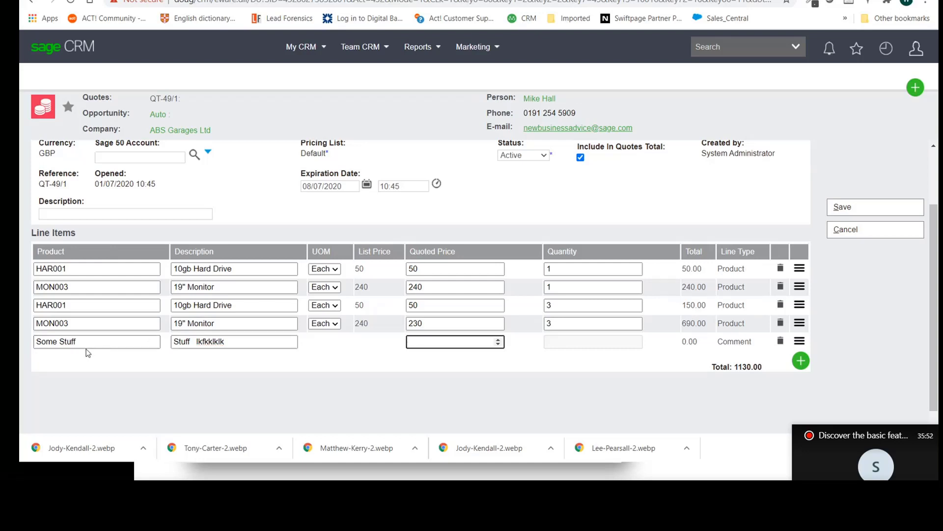
type("23")
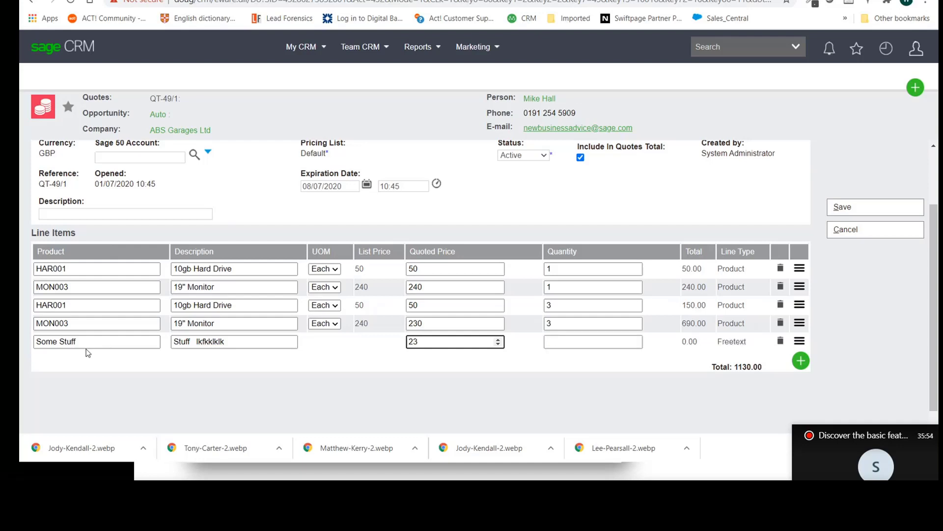
key("Tab")
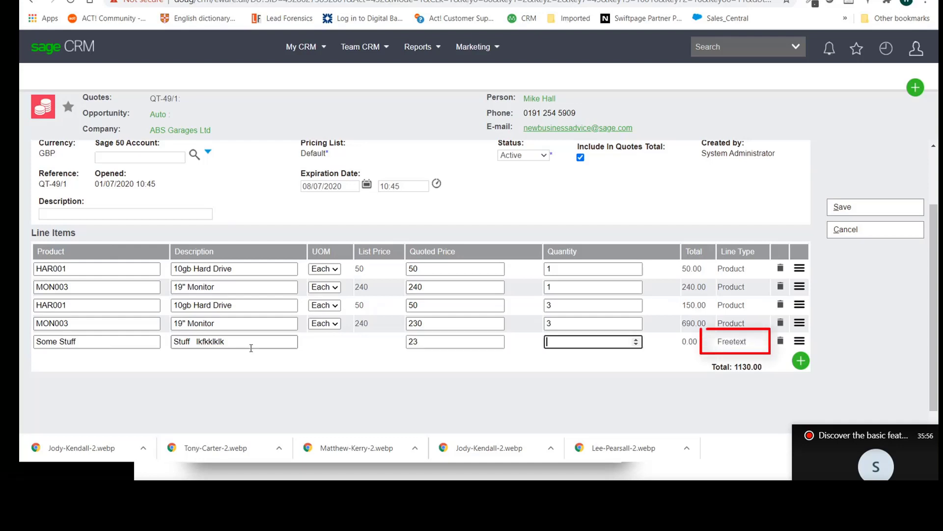
left_click_drag(721, 341, 747, 341)
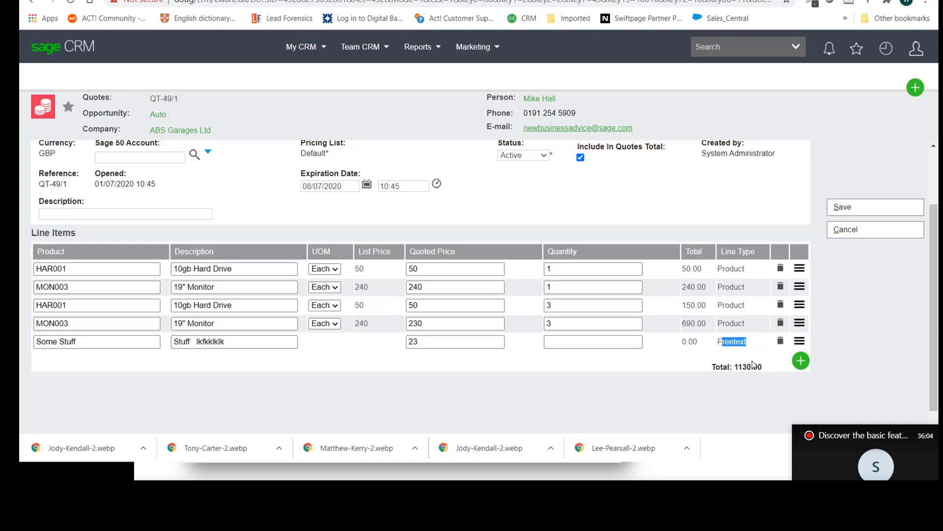
Add a comment line with only the description "PRODUCT", leaving its product and quoted price blank
left_click(801, 360)
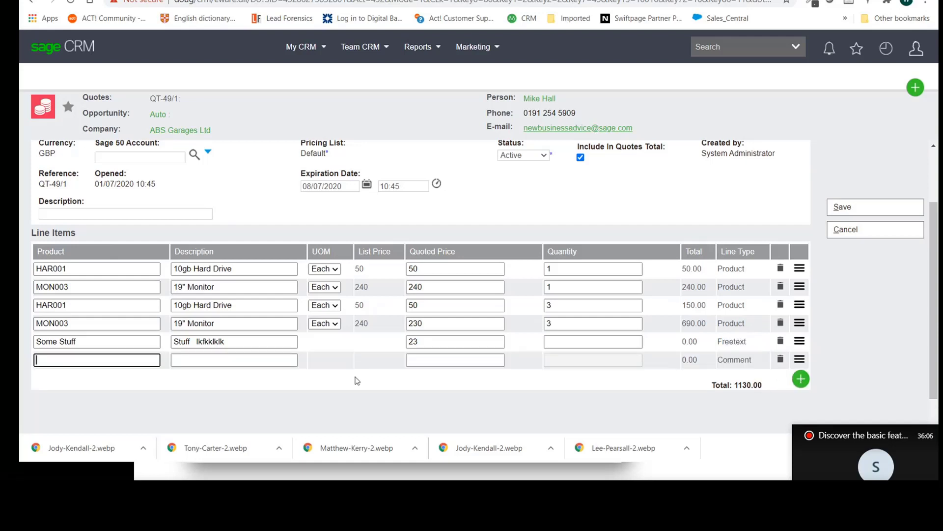
left_click(225, 358)
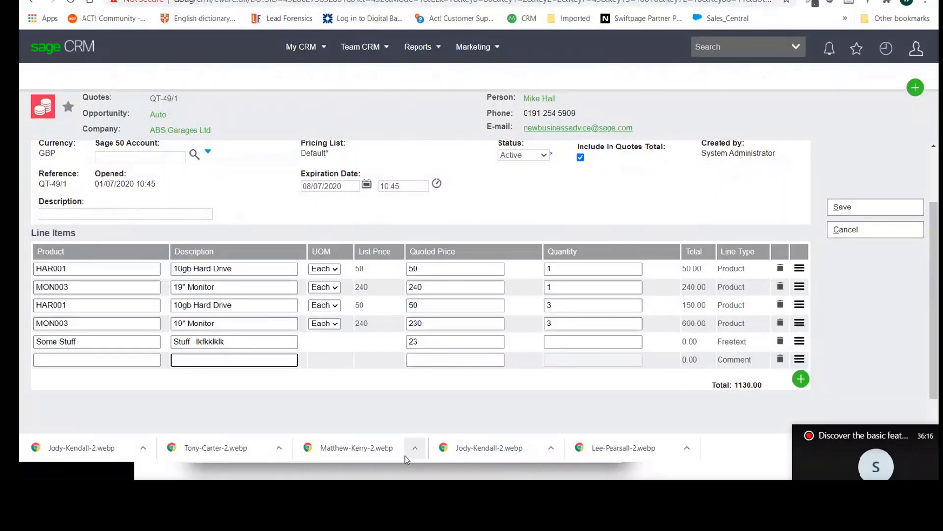
type("PRODUCT")
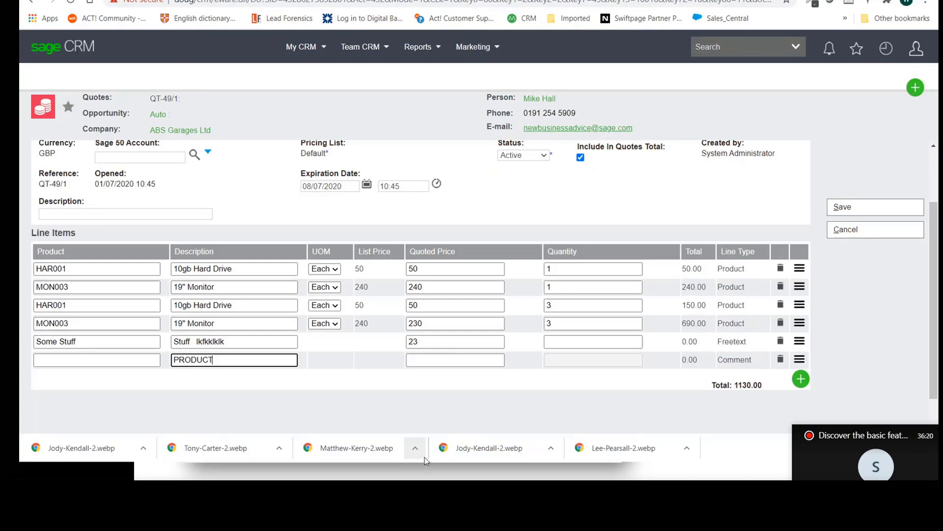
key("Tab")
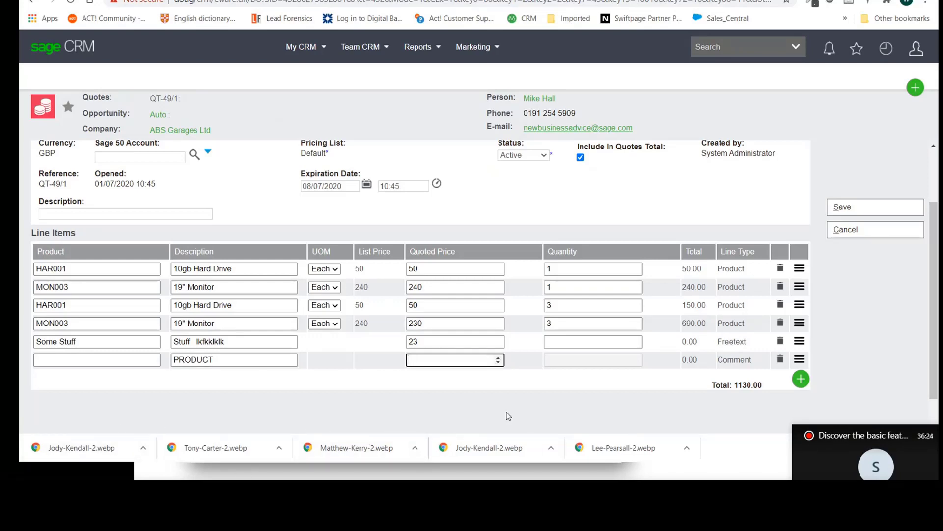
left_click(590, 341)
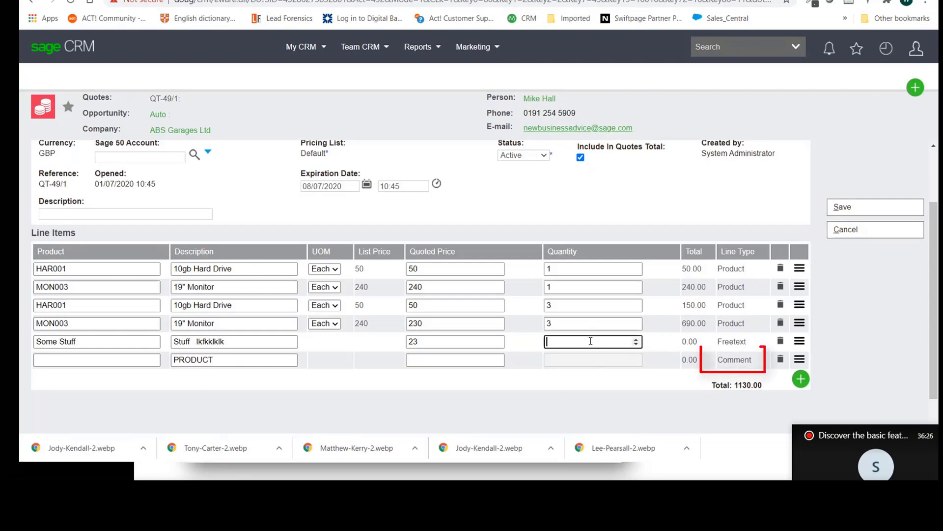
left_click_drag(752, 359, 723, 358)
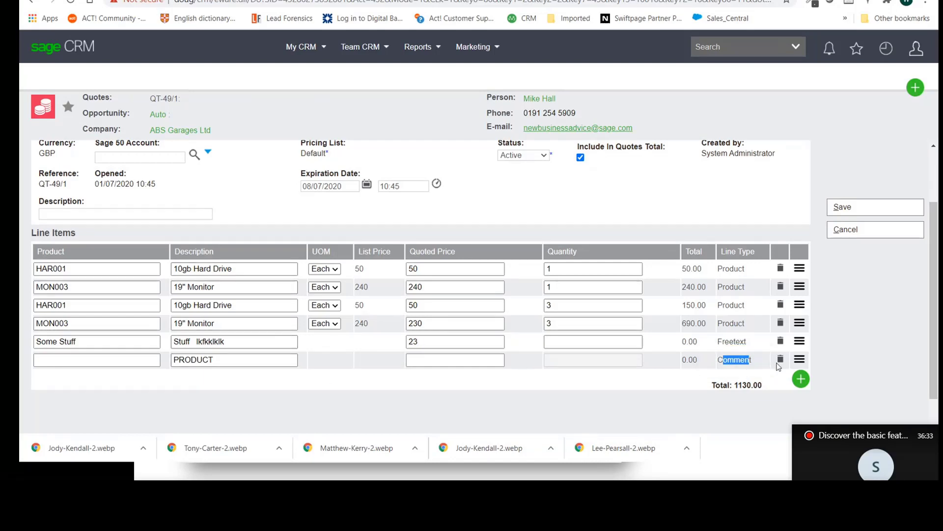
left_click(846, 353)
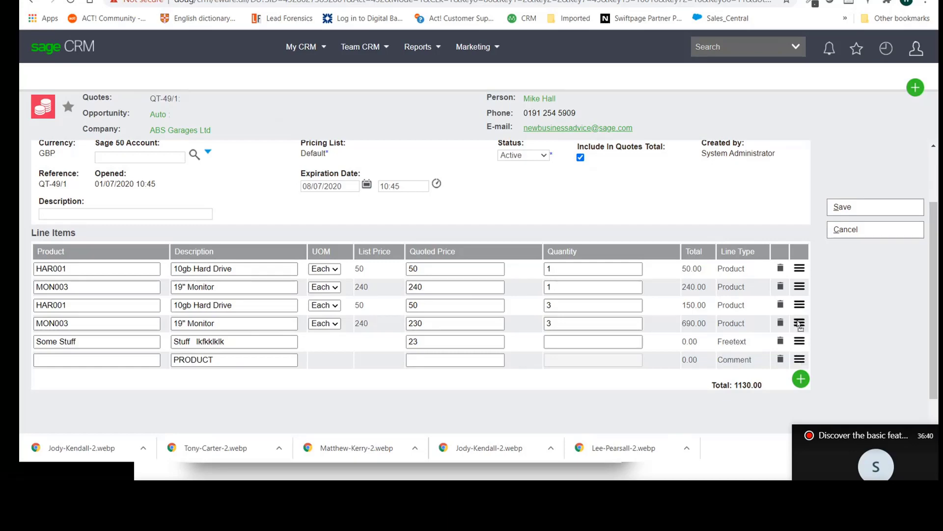
Move the "PRODUCT" comment line above all other line items and try to save the quote
left_click_drag(800, 294, 801, 272)
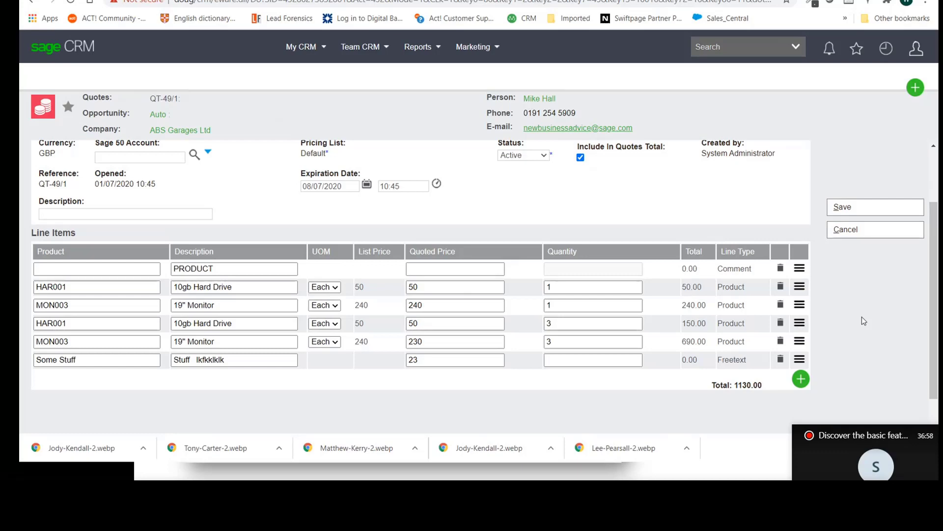
scroll(849, 289, "up", 2)
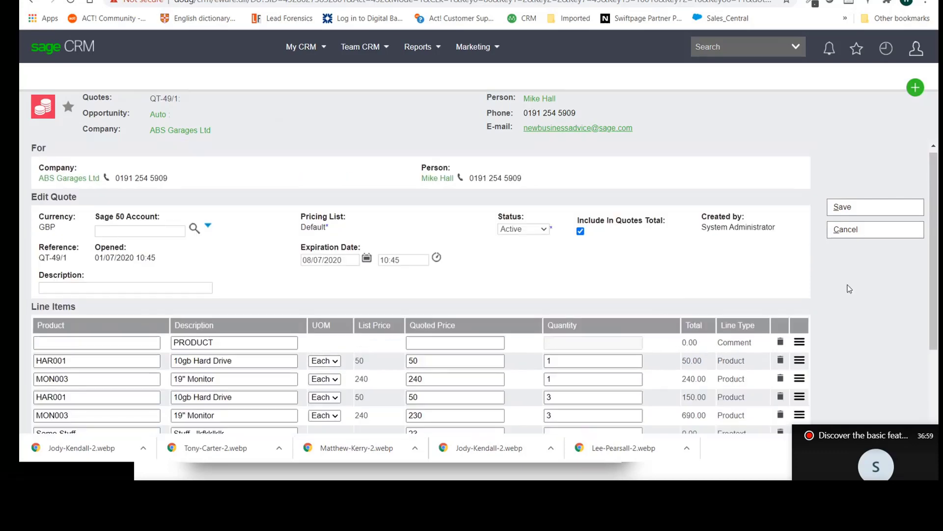
left_click(842, 206)
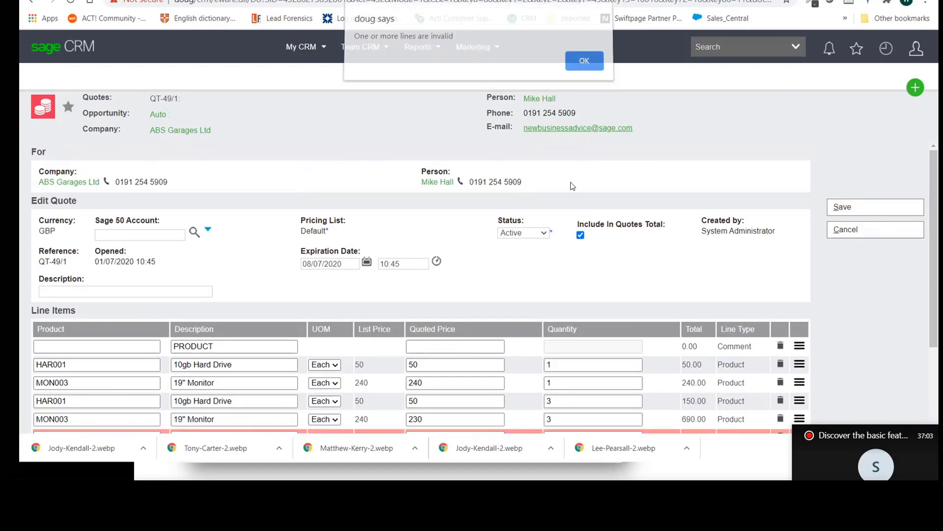
key("Return")
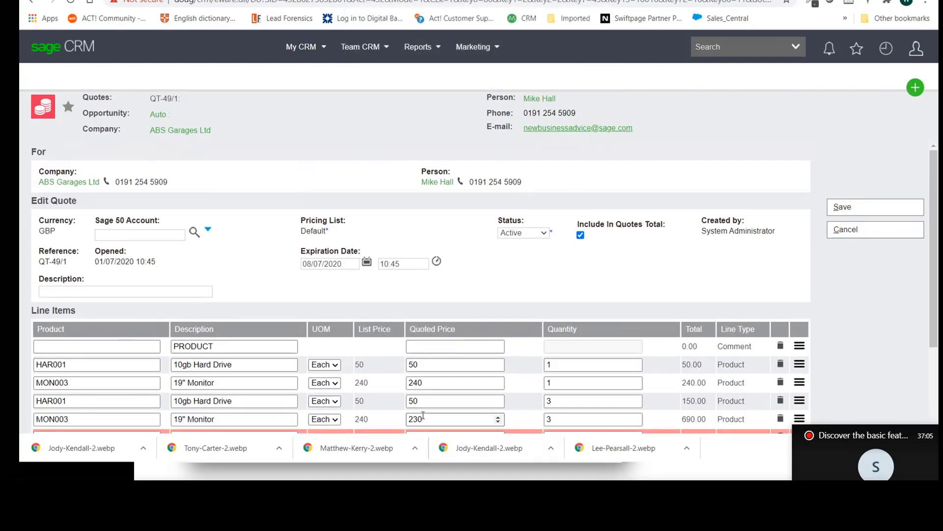
key("alt+Tab")
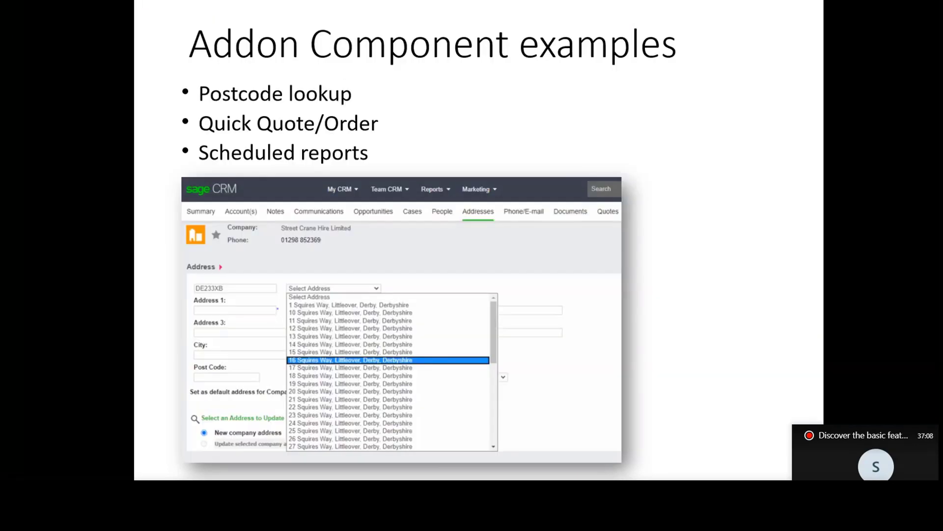
key("Right")
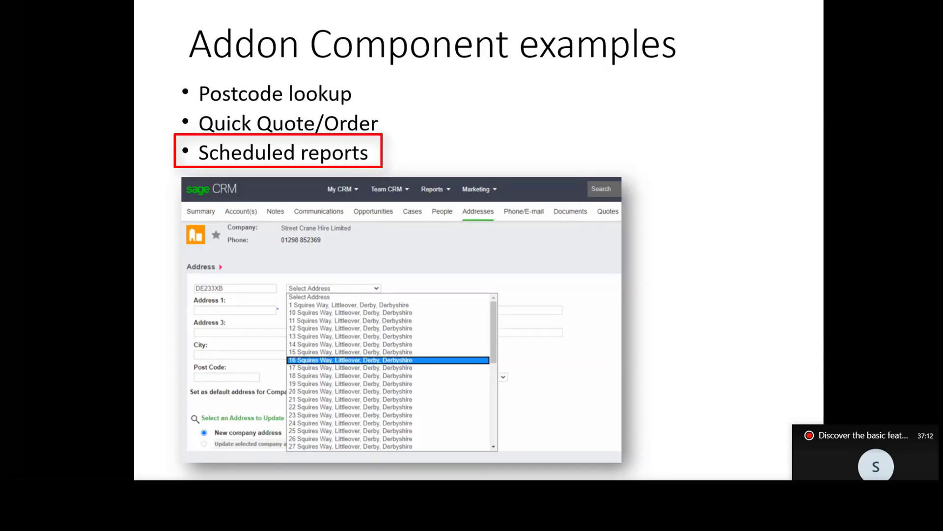
key("Right")
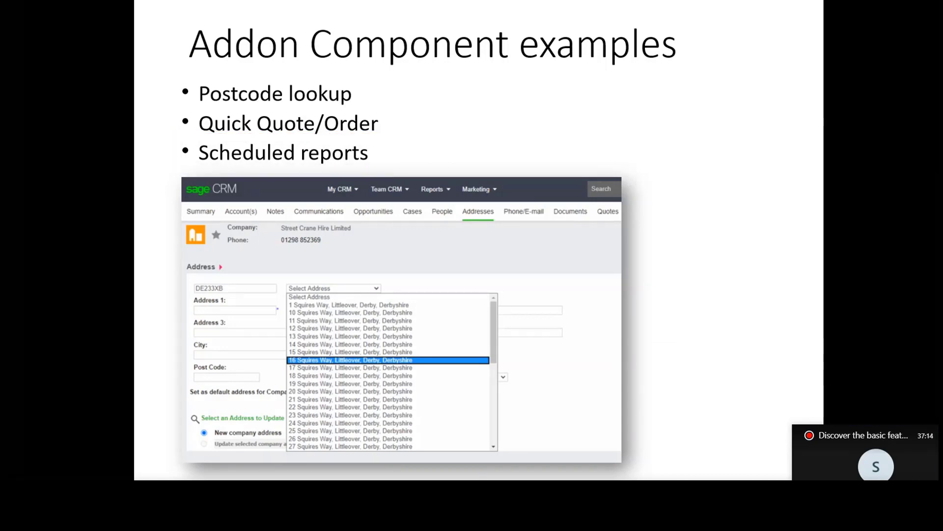